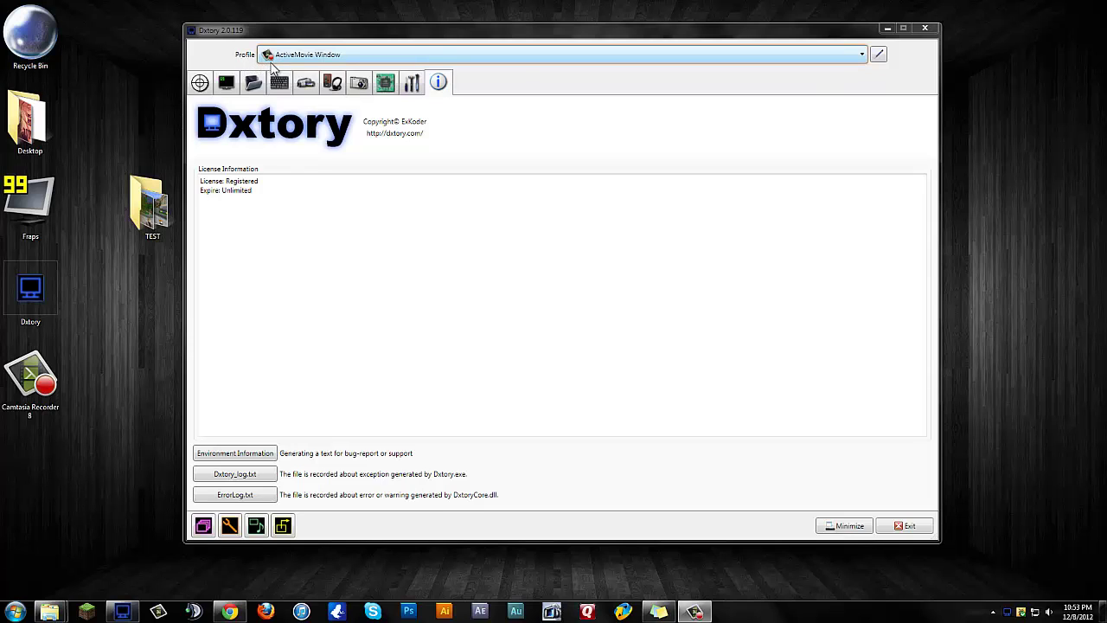
Step: In the Overlay settings, leave the non-recording status colour unchanged and untick Movie Capture Frame
{"action": "left_click", "coordinate": [227, 90]}
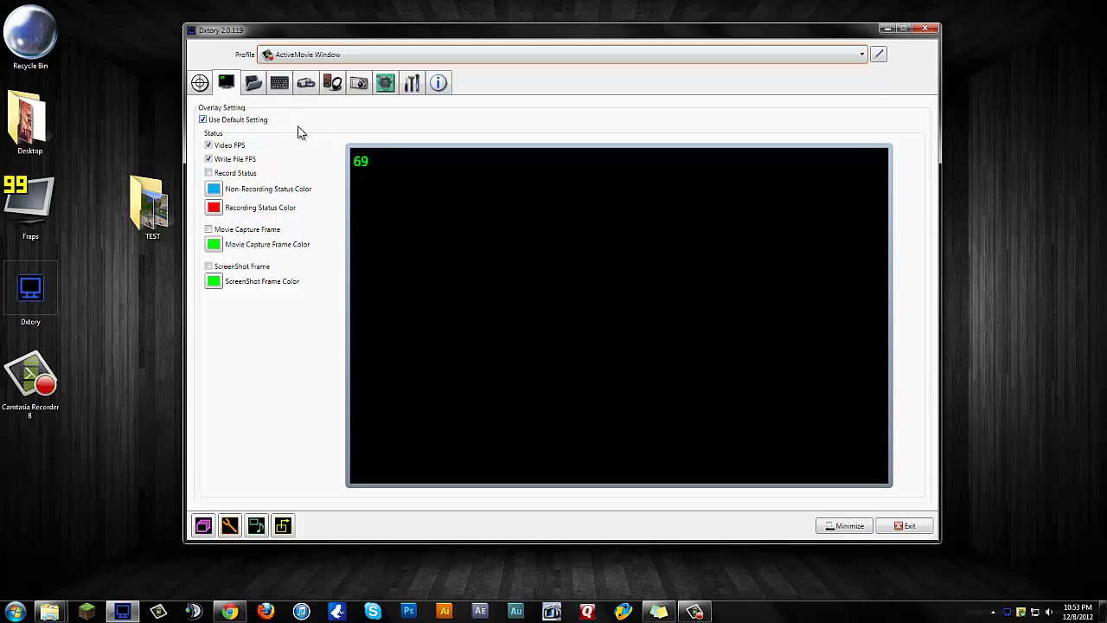
{"action": "left_click", "coordinate": [215, 189]}
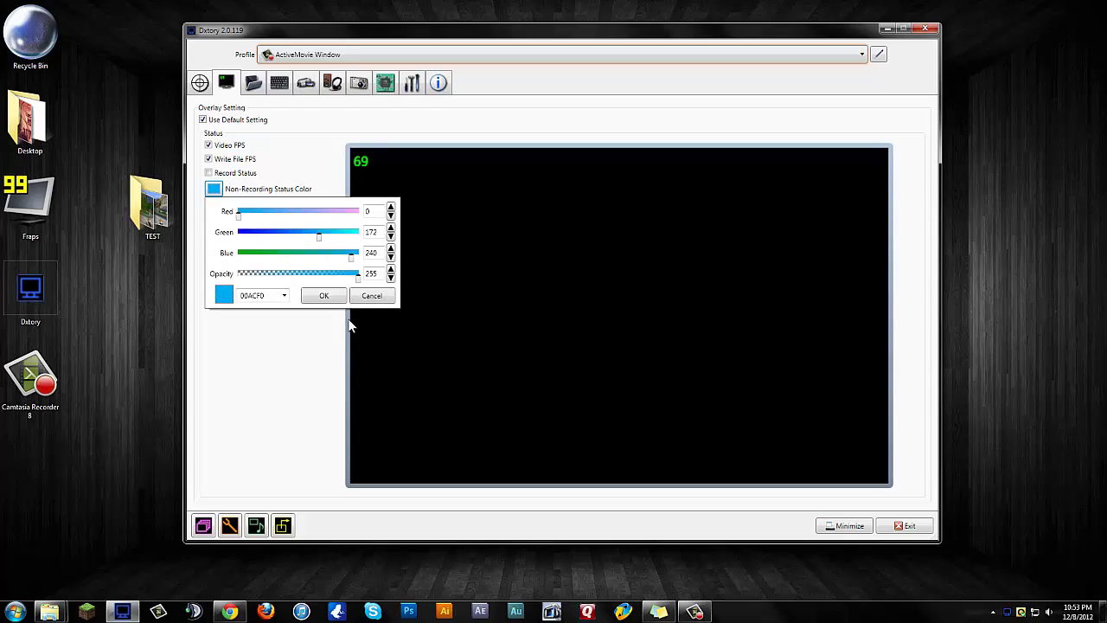
{"action": "left_click", "coordinate": [369, 297]}
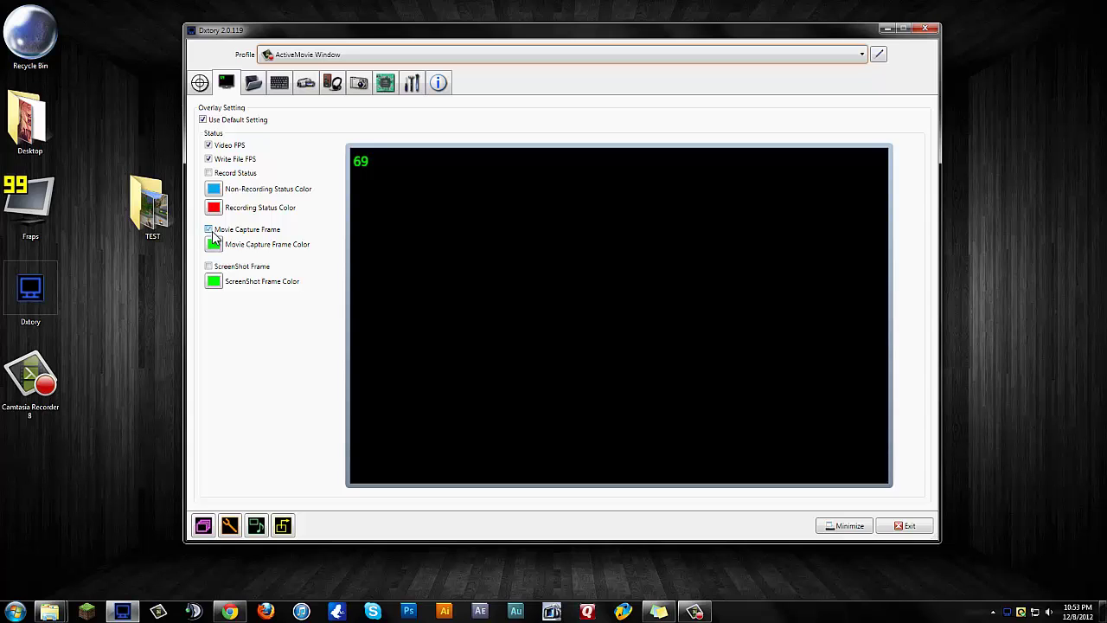
{"action": "left_click", "coordinate": [212, 231]}
Step: Show the Folder settings listing the Fraps movie save folder rated at 70 MB/sec
{"action": "left_click", "coordinate": [254, 84]}
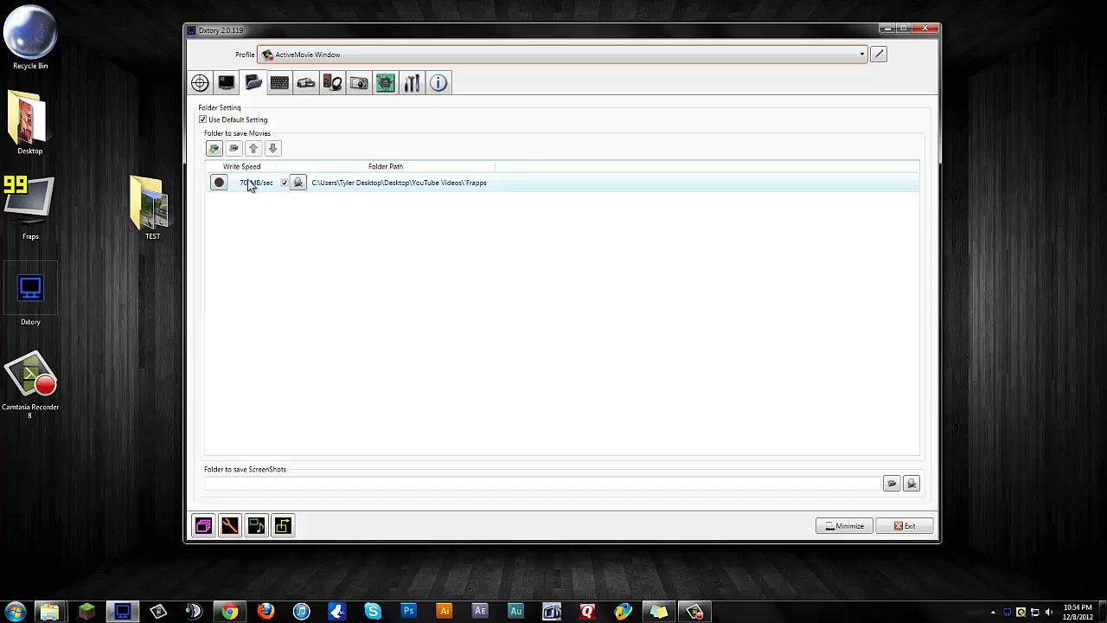
Step: Show the HotKey settings: F9 starts/stops movie capture and F12 takes a screenshot
{"action": "left_click", "coordinate": [280, 85]}
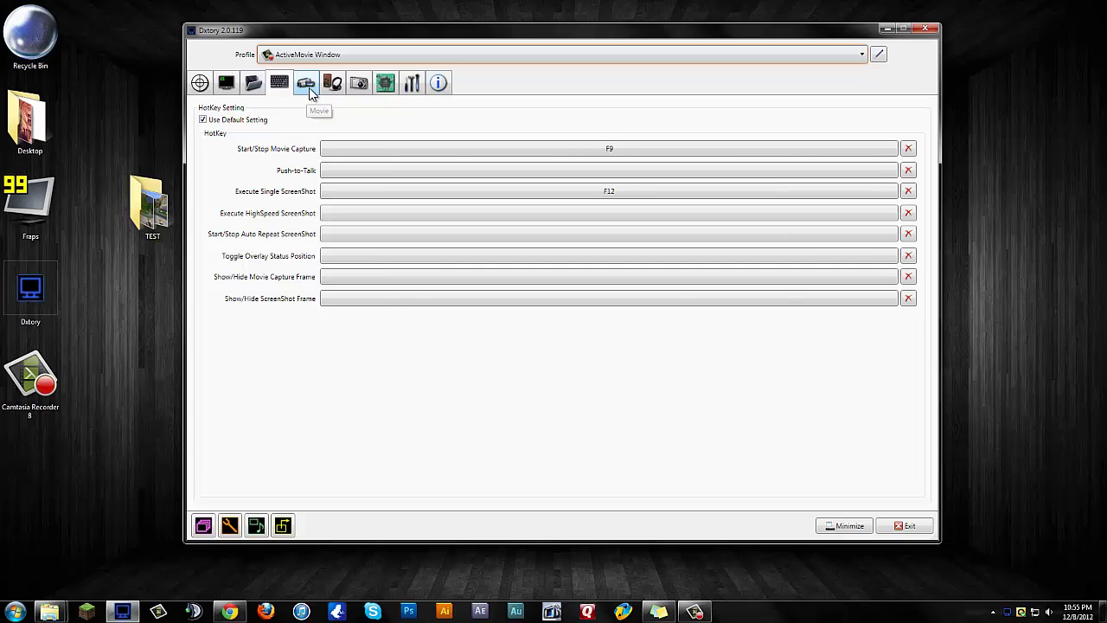
Step: Set the Movie codec to x264vfw - H.264/MPEG-4 AVC codec
{"action": "left_click", "coordinate": [308, 90]}
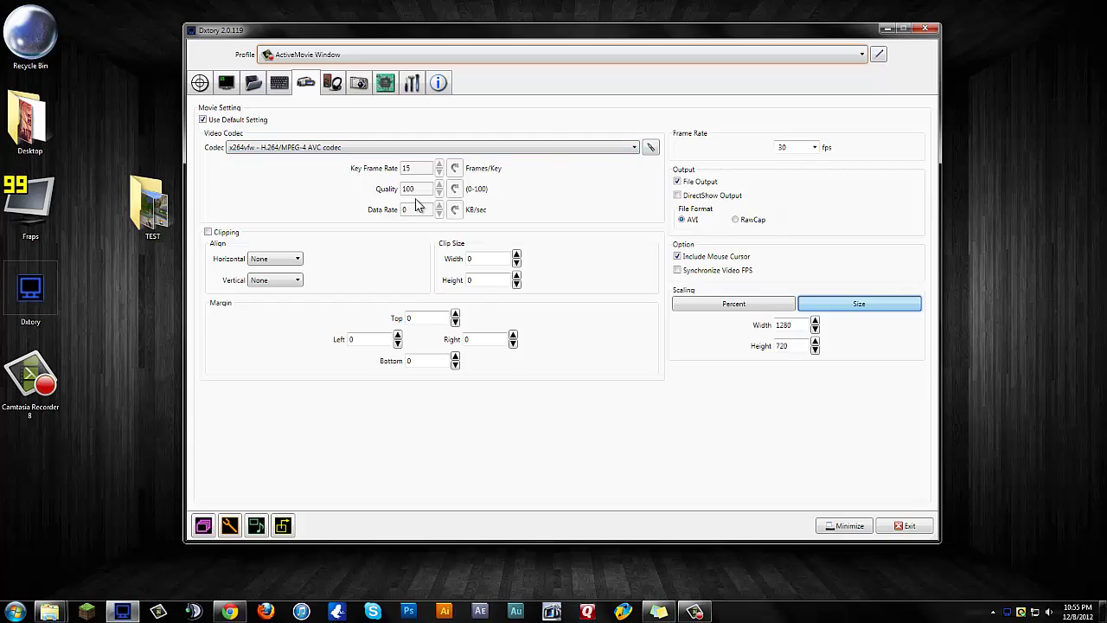
{"action": "left_click", "coordinate": [635, 149]}
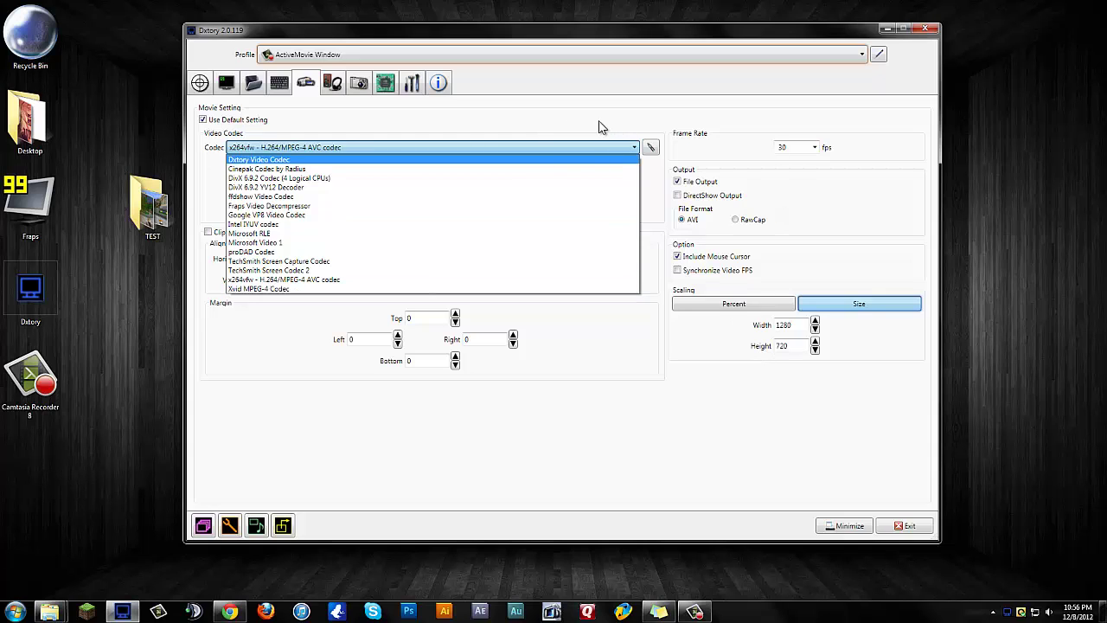
{"action": "left_click", "coordinate": [335, 282]}
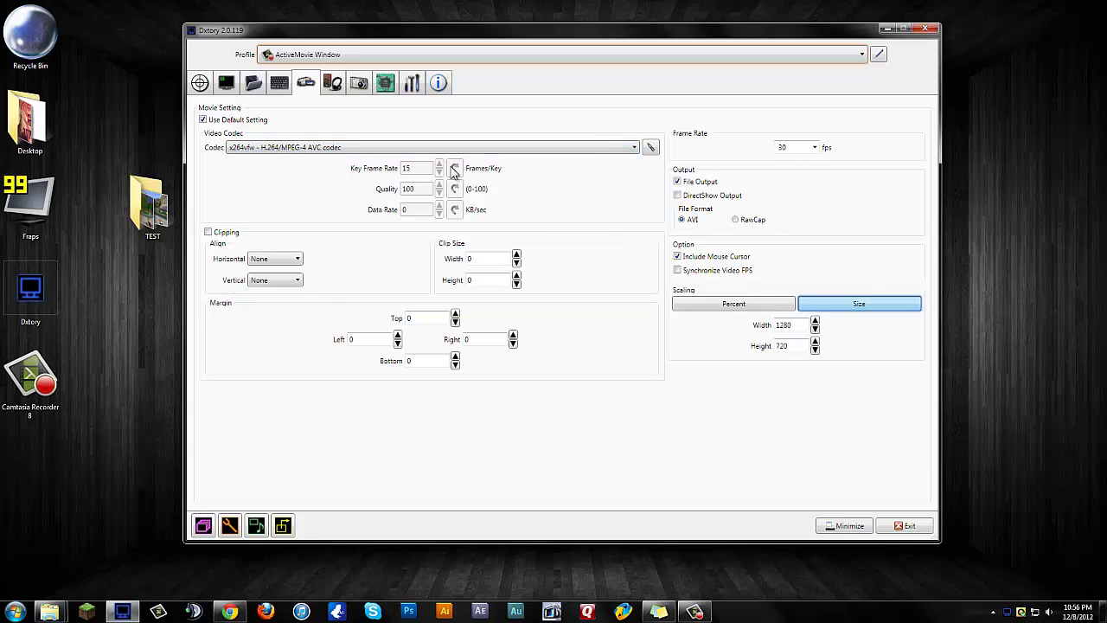
Step: Bring up the x264vfw configuration showing Ultrafast preset, Fast Decode, Zero Latency and CRF 17.0
{"action": "left_click", "coordinate": [656, 147]}
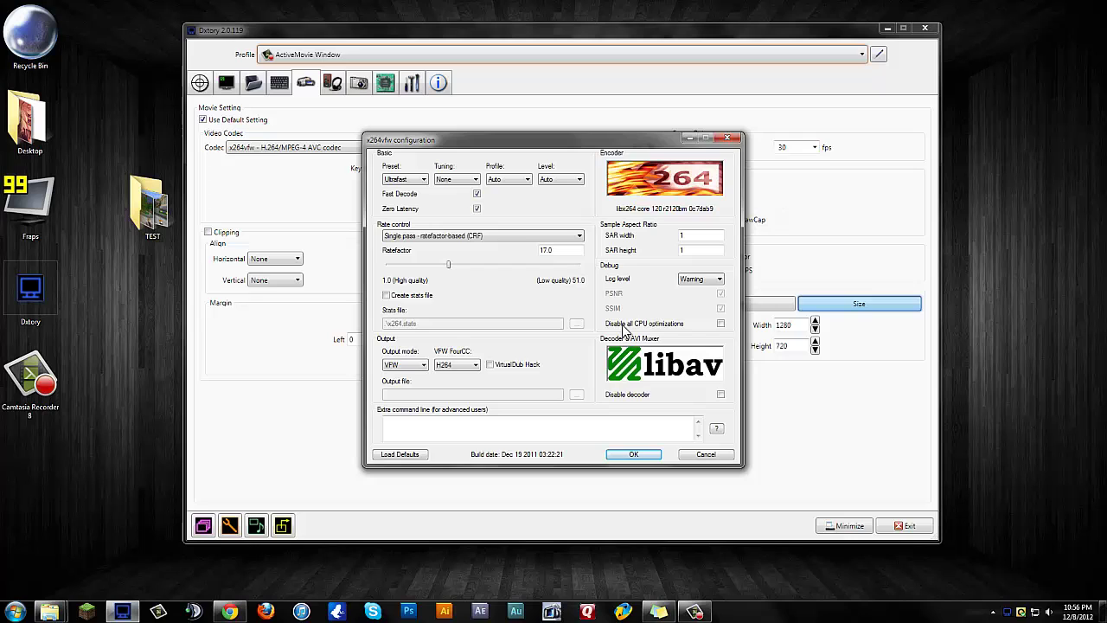
Step: Accept the x264vfw configuration and leave the movie frame rate at 30 fps
{"action": "left_click", "coordinate": [631, 454]}
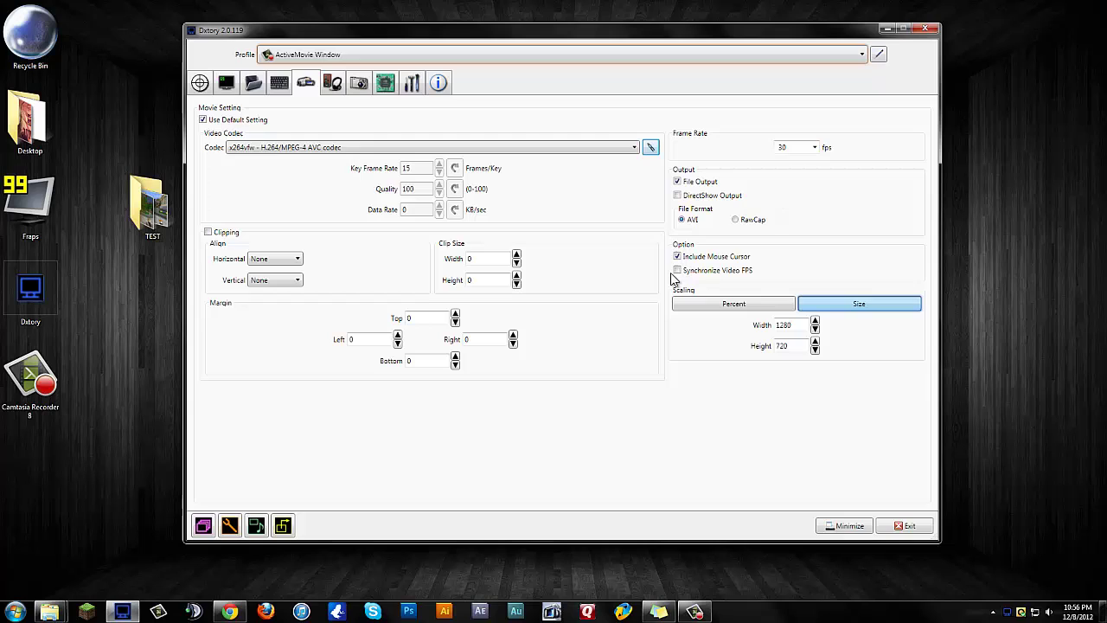
{"action": "left_click", "coordinate": [815, 147]}
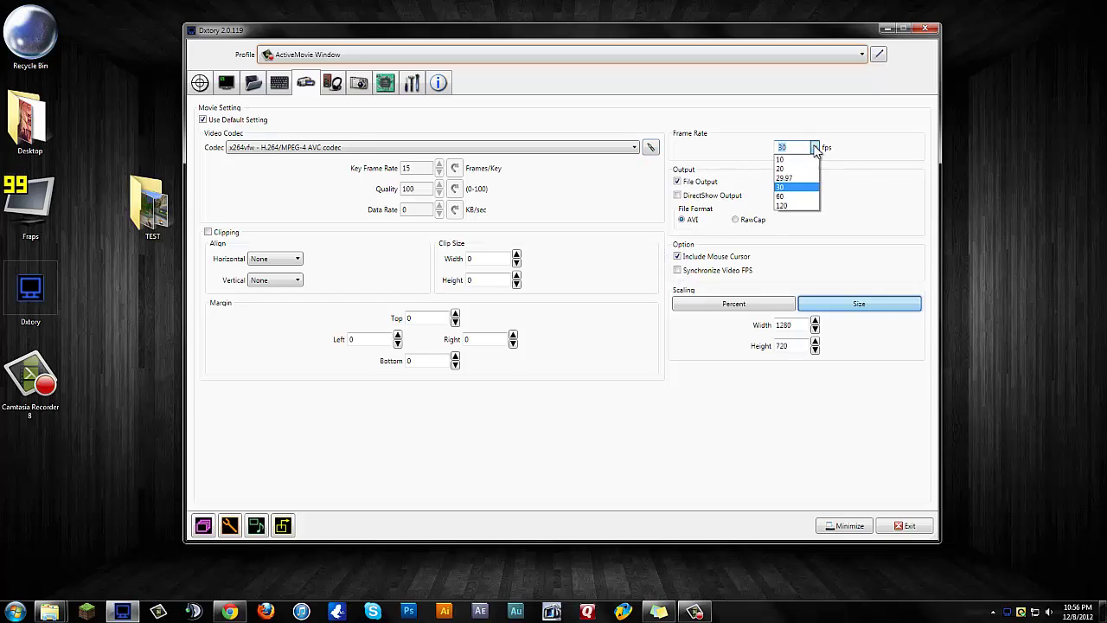
{"action": "left_click", "coordinate": [807, 189]}
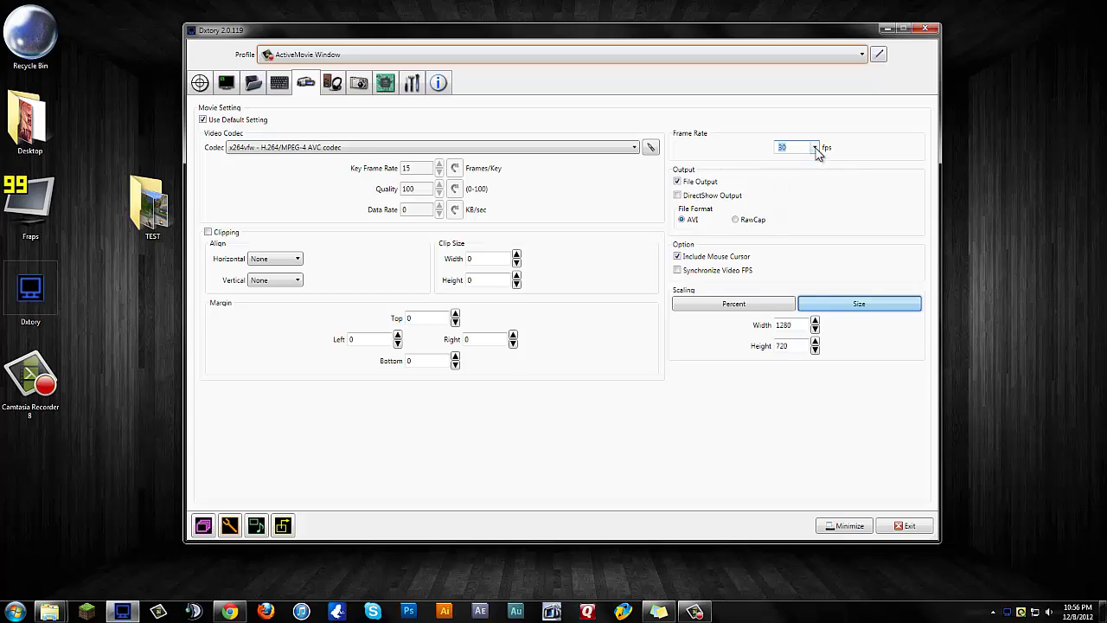
{"action": "left_click", "coordinate": [814, 149]}
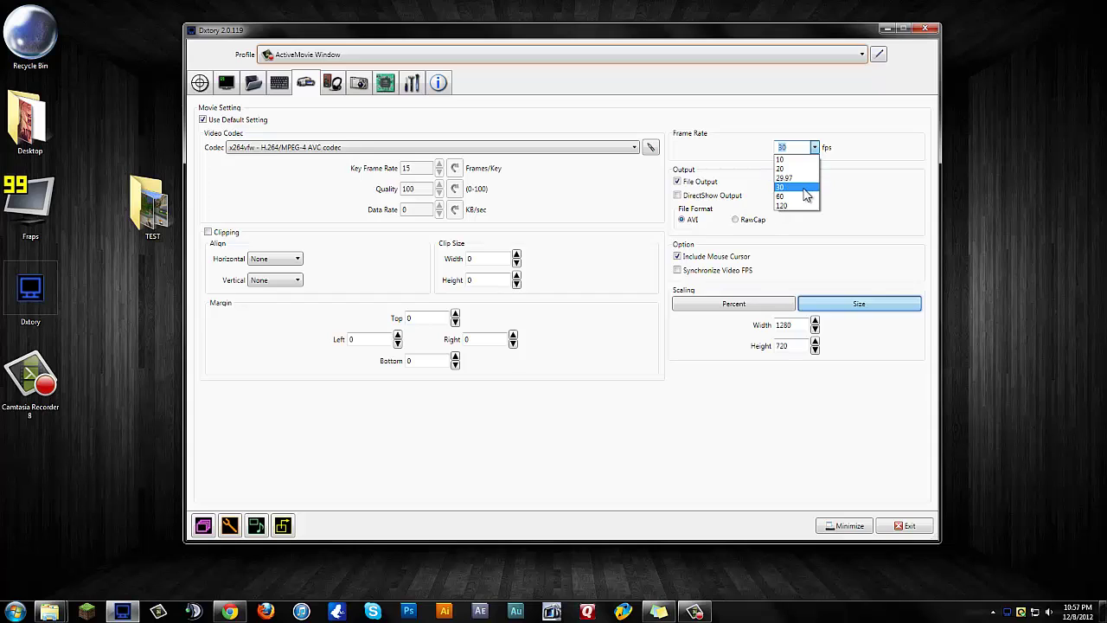
{"action": "left_click", "coordinate": [802, 188]}
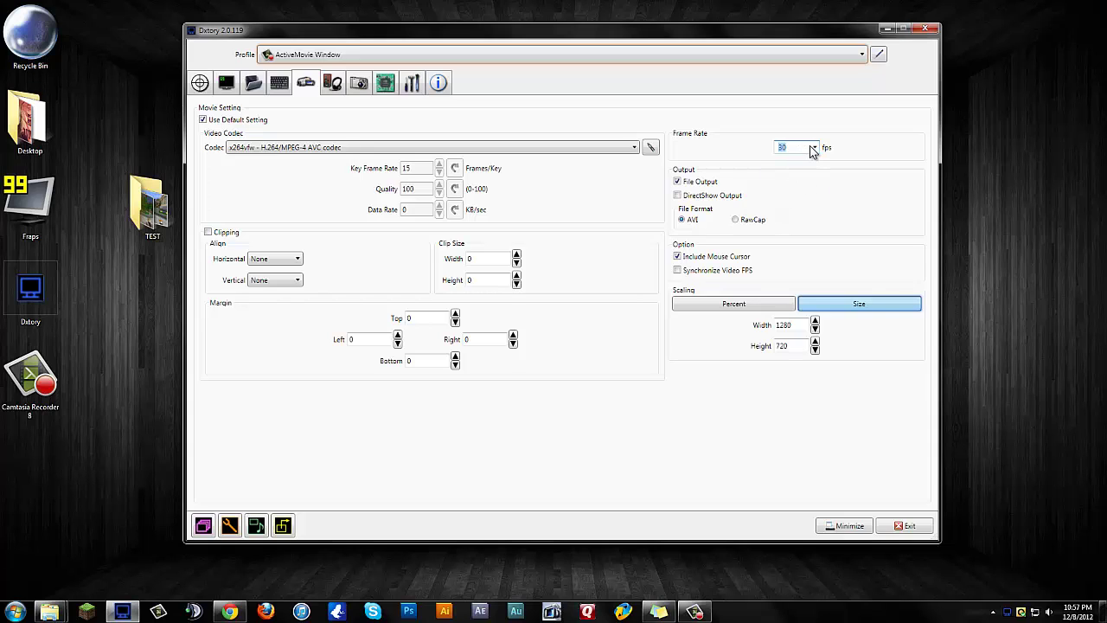
{"action": "left_click", "coordinate": [815, 150]}
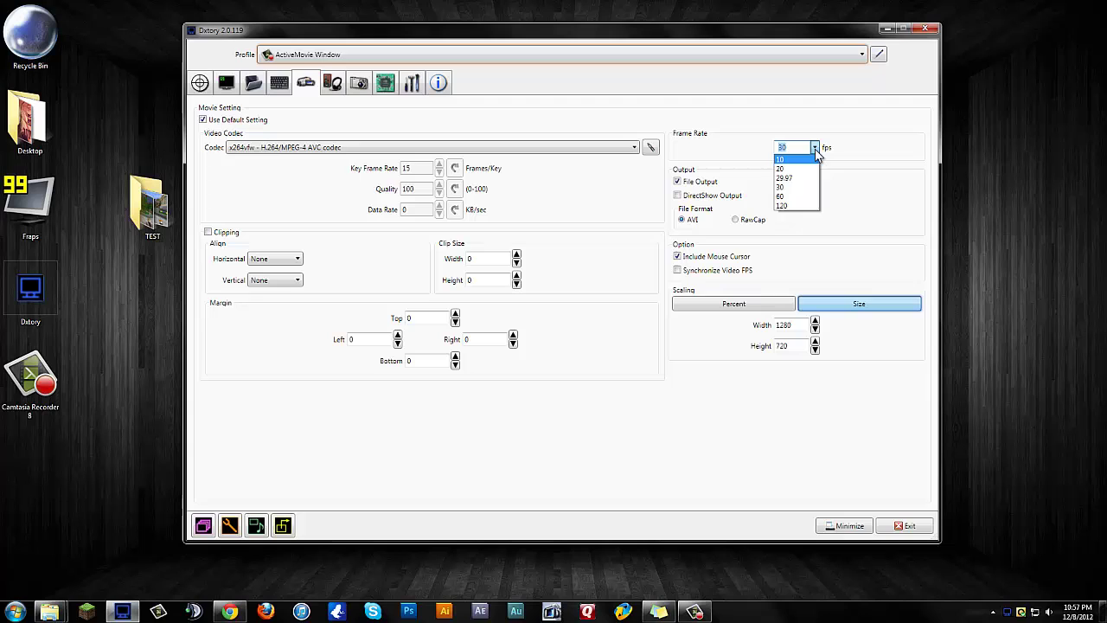
{"action": "left_click", "coordinate": [814, 149]}
Step: In Audio settings, switch to audio stream 2, the Samson Meteor Mic at PCM 48000 Hz
{"action": "left_click", "coordinate": [334, 85]}
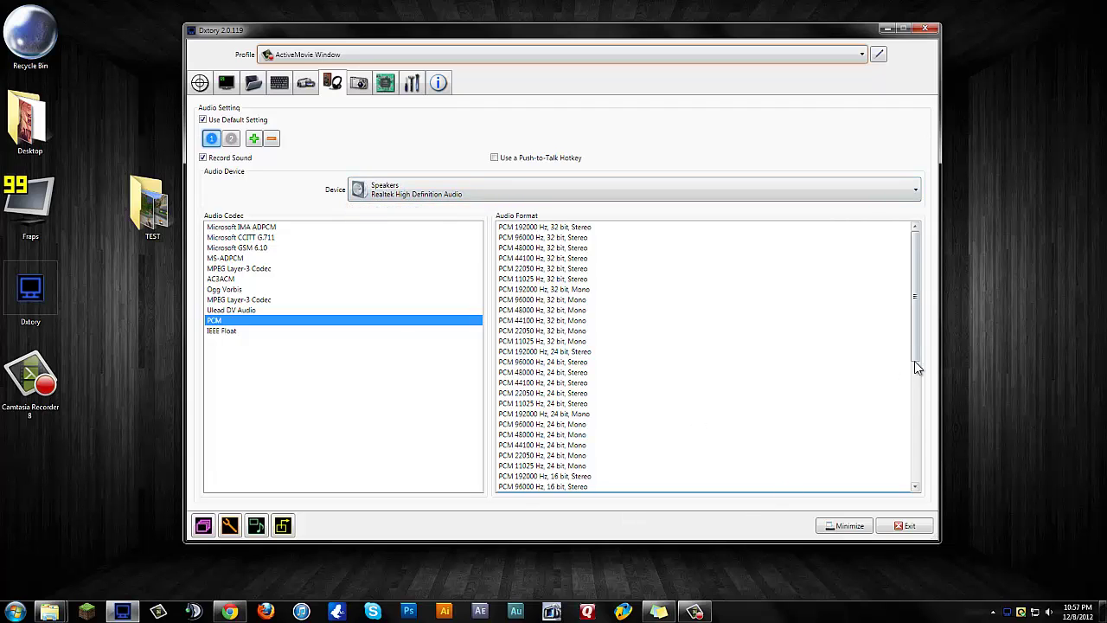
{"action": "left_click_drag", "start_coordinate": [914, 366], "coordinate": [929, 445]}
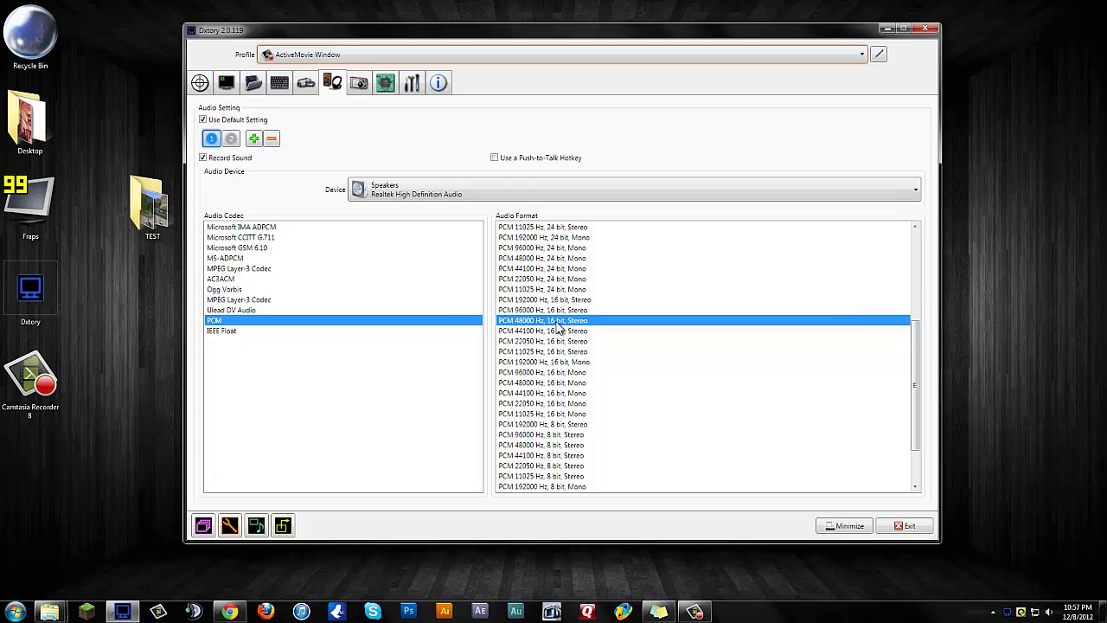
{"action": "left_click", "coordinate": [231, 139]}
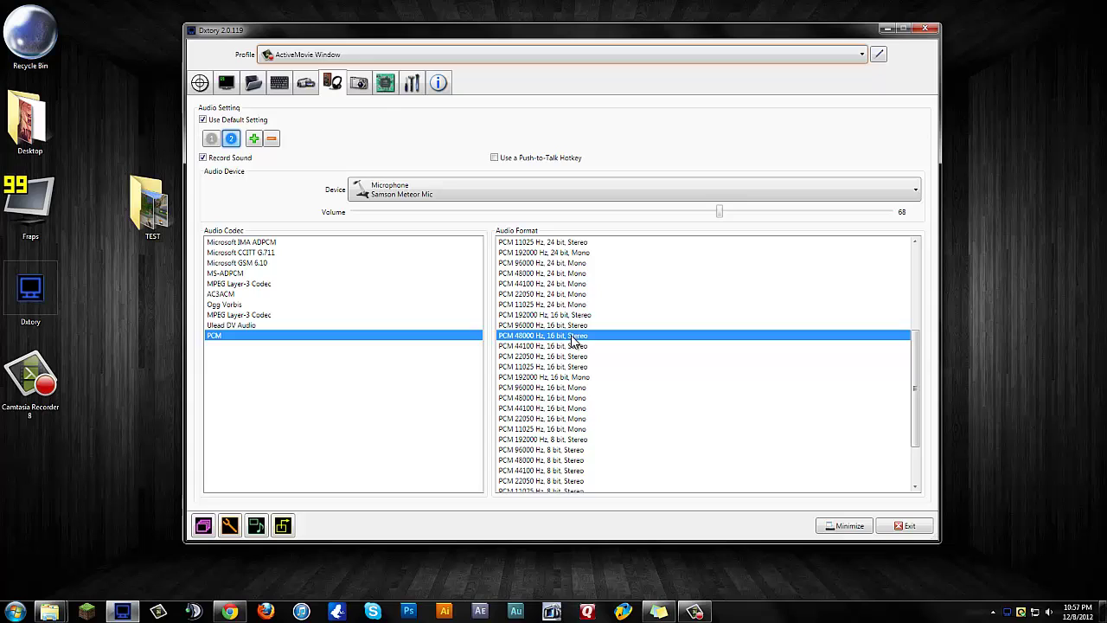
Step: Step through the Screenshot, Advanced and Global Setting pages, ending on the licence Info page
{"action": "left_click", "coordinate": [360, 90]}
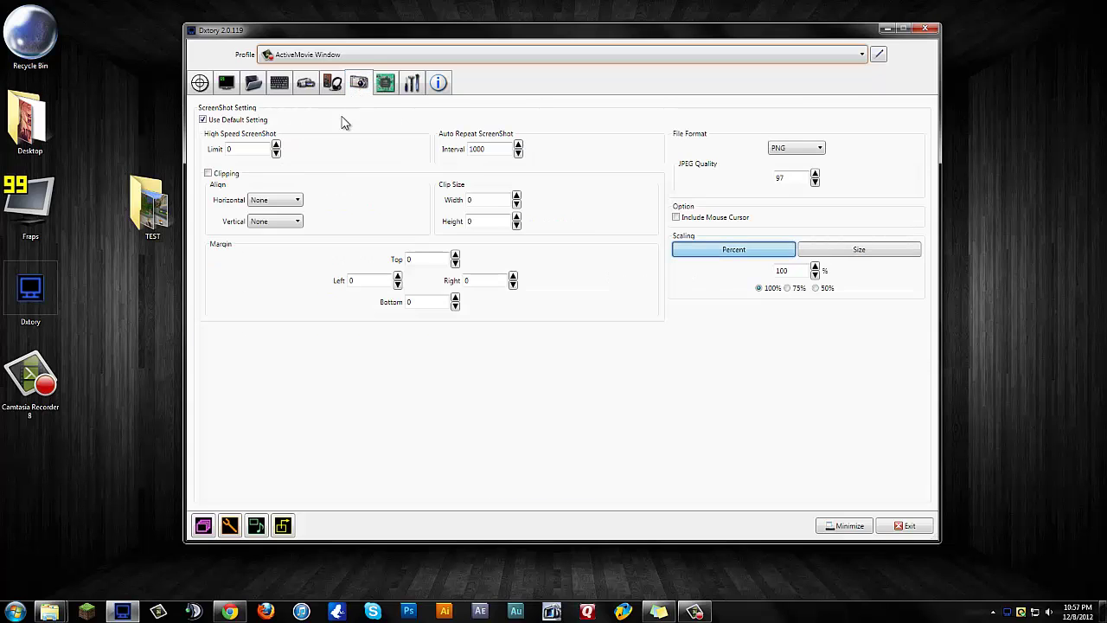
{"action": "left_click", "coordinate": [385, 90]}
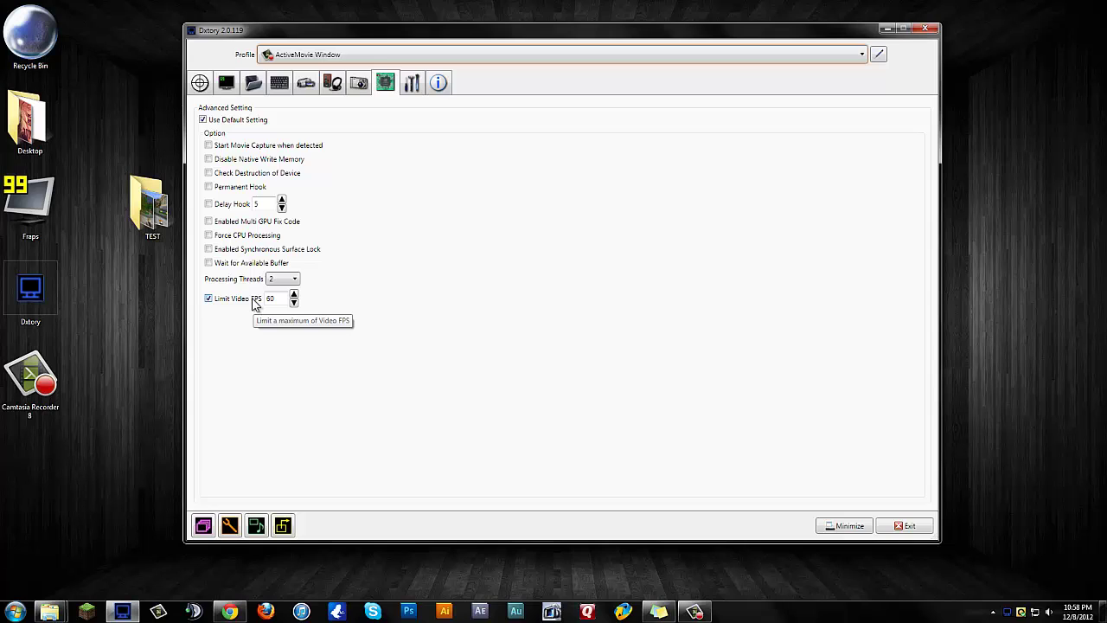
{"action": "left_click", "coordinate": [414, 89]}
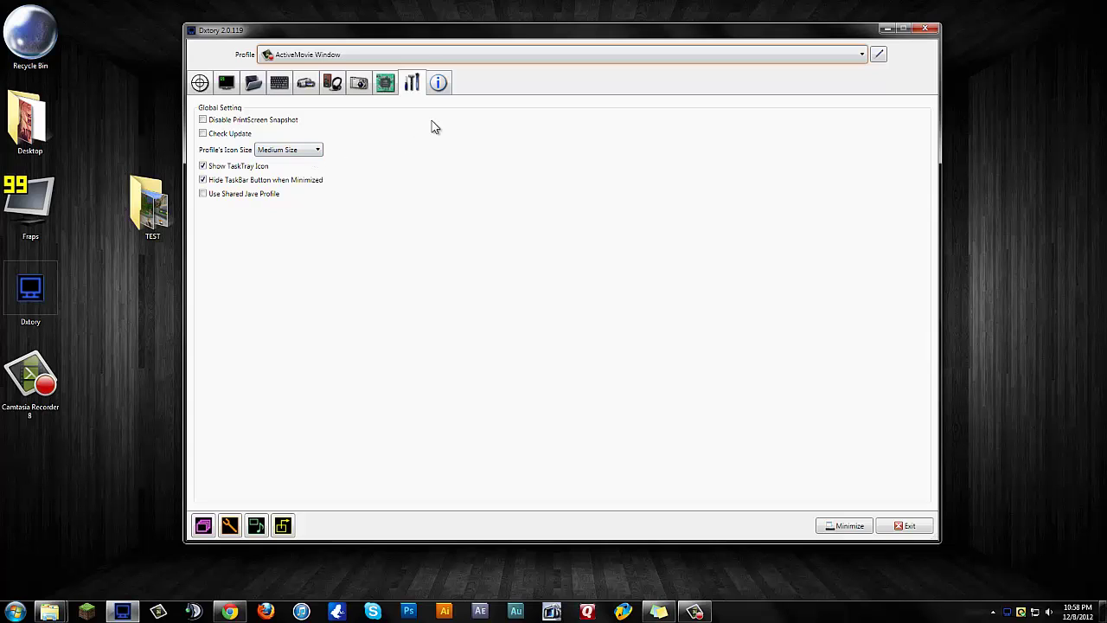
{"action": "left_click", "coordinate": [440, 84]}
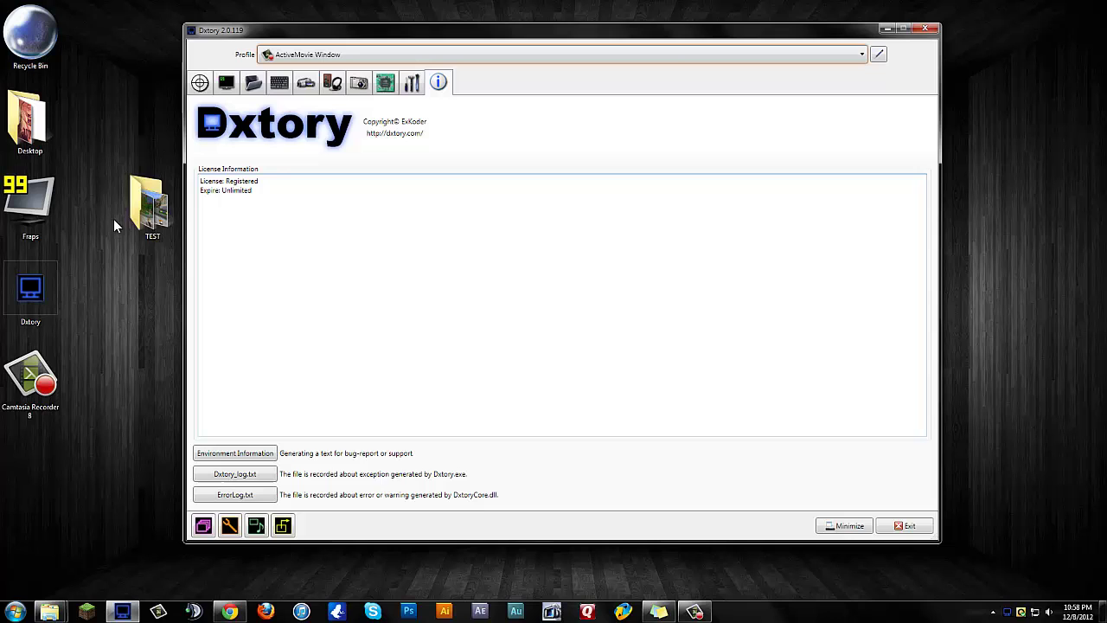
Step: Minimize Dxtory and open the desktop TEST folder showing the three test recordings
{"action": "left_click", "coordinate": [886, 30]}
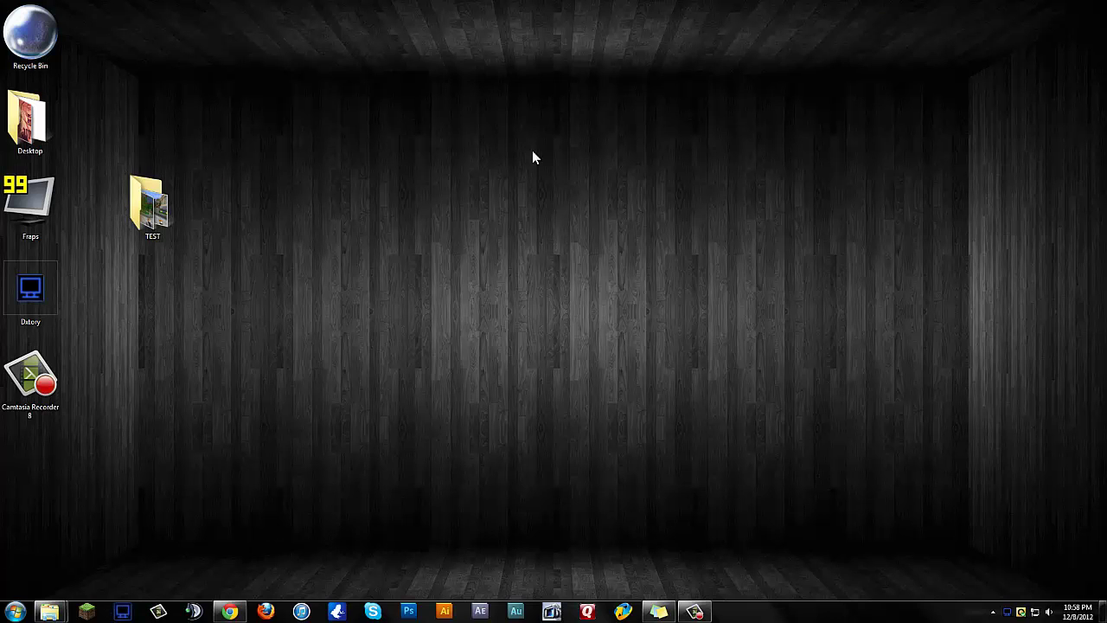
{"action": "double_click", "coordinate": [143, 212]}
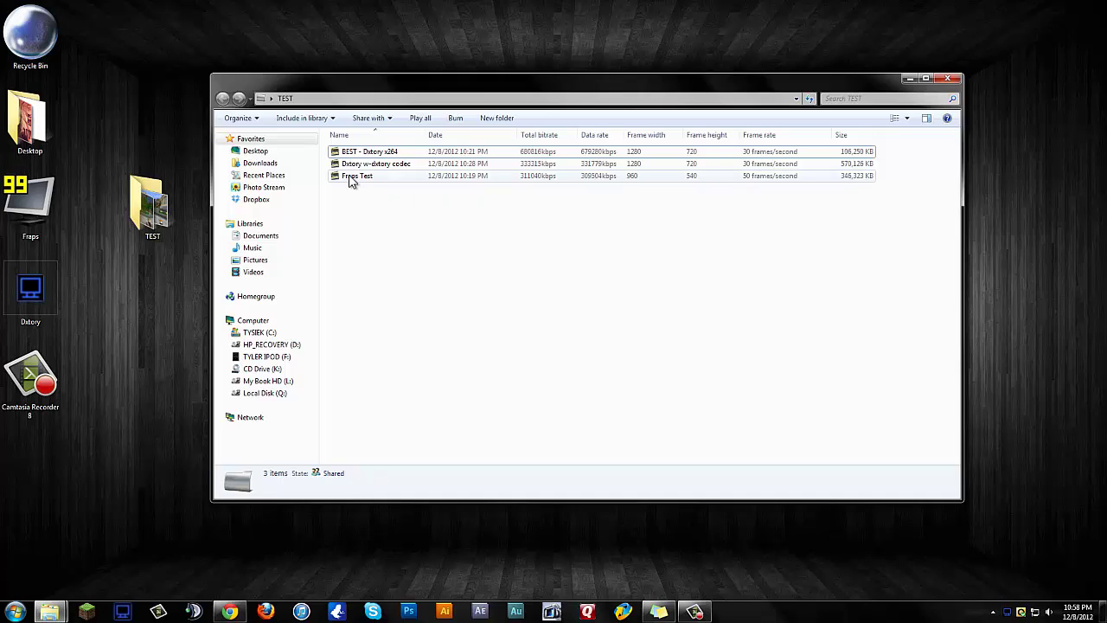
{"action": "mouse_move", "coordinate": [361, 180]}
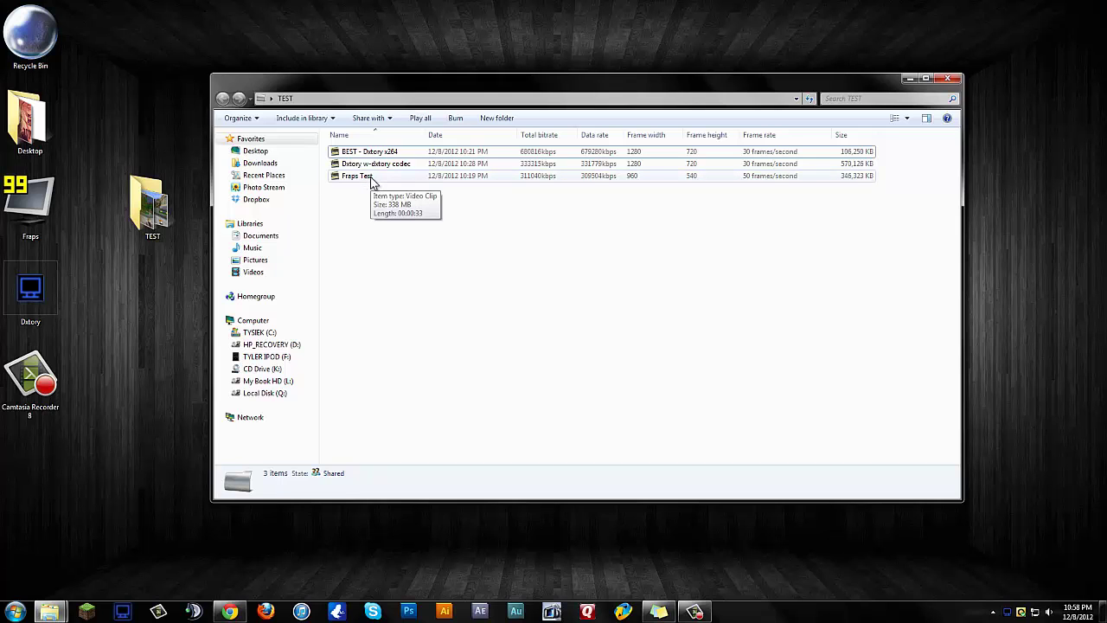
Step: Play the Fraps Test clip full screen in Windows Media Player until it ends
{"action": "double_click", "coordinate": [363, 176]}
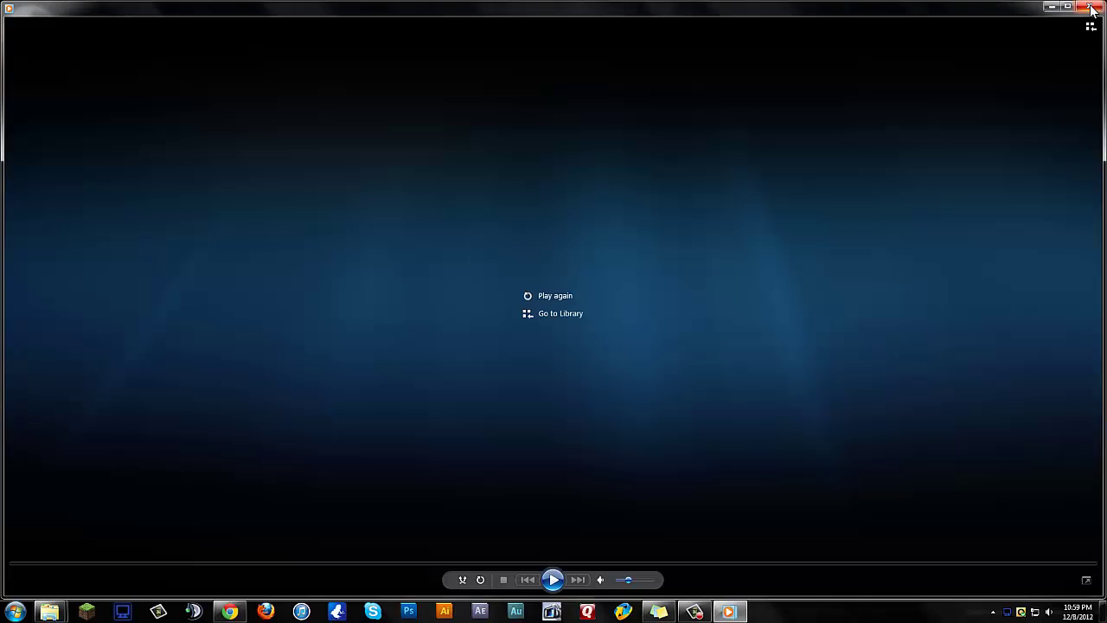
Step: Close the finished Fraps playback and nudge the TEST folder window up and left
{"action": "left_click", "coordinate": [1088, 6]}
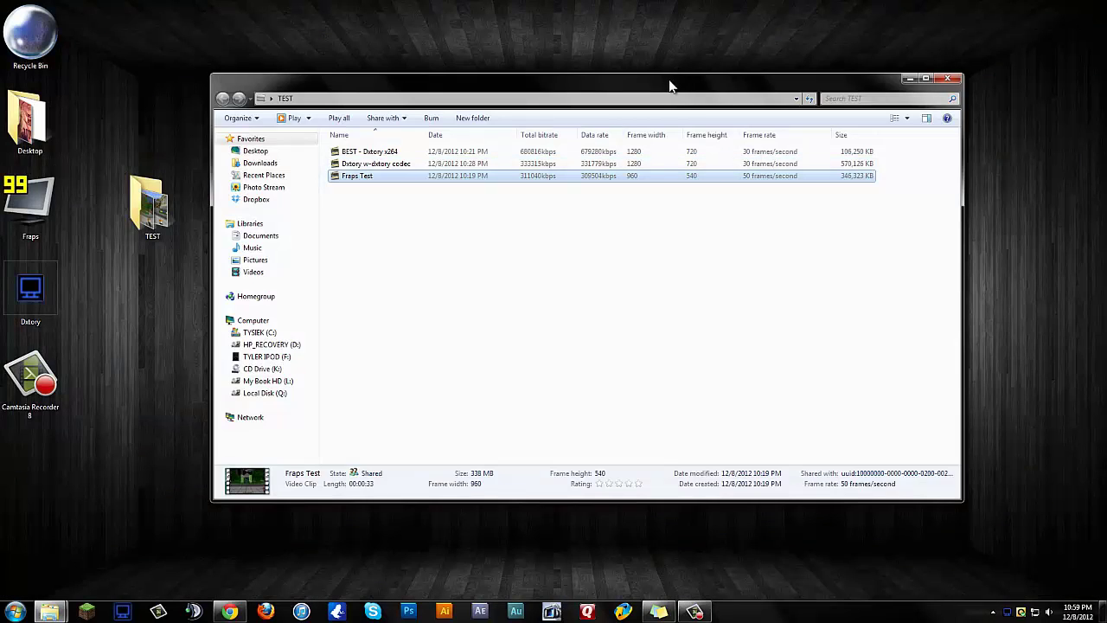
{"action": "left_click_drag", "start_coordinate": [671, 85], "coordinate": [657, 75]}
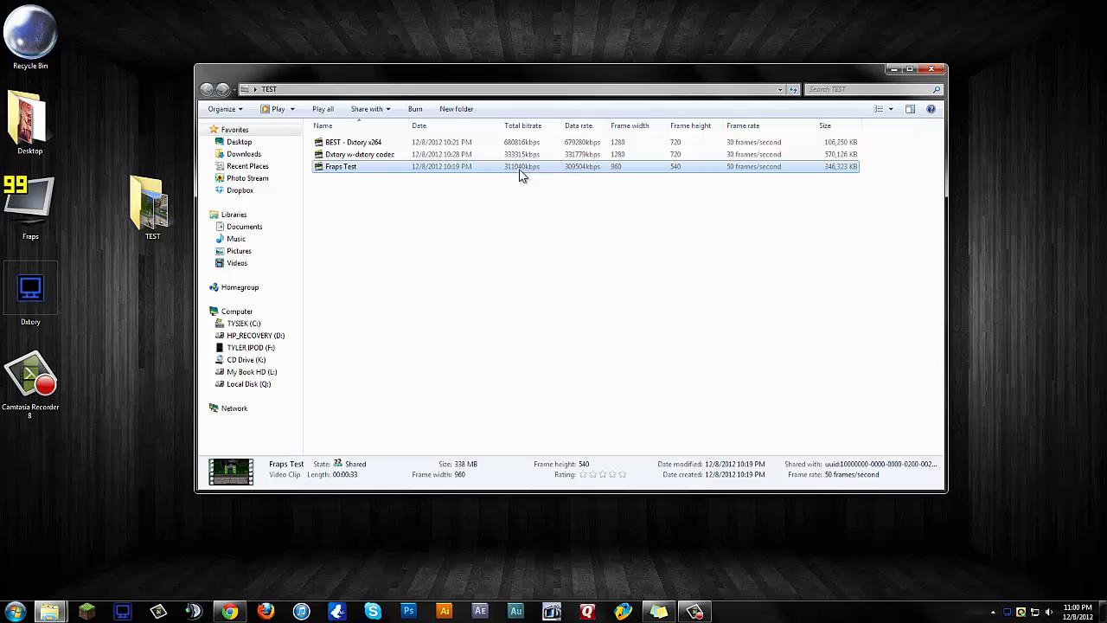
Step: Play the 'Dxtory w-dxtory codec' recording in Windows Media Player
{"action": "double_click", "coordinate": [542, 156]}
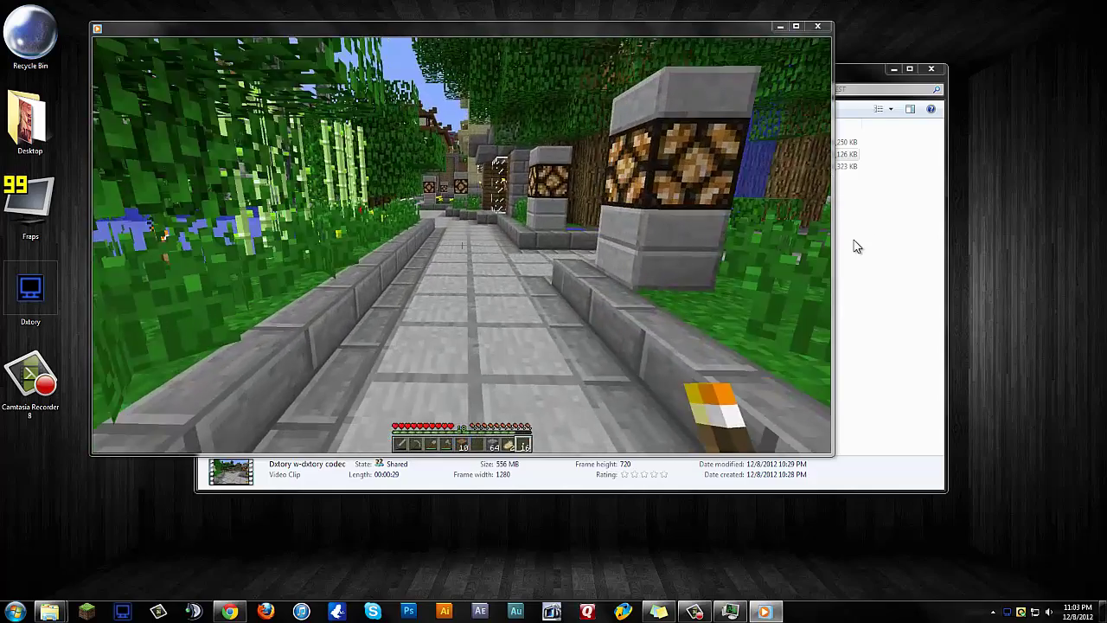
Step: Pause the Dxtory-codec clip and bring the TEST folder listing back in front
{"action": "left_click", "coordinate": [854, 247]}
{"action": "left_click", "coordinate": [854, 246]}
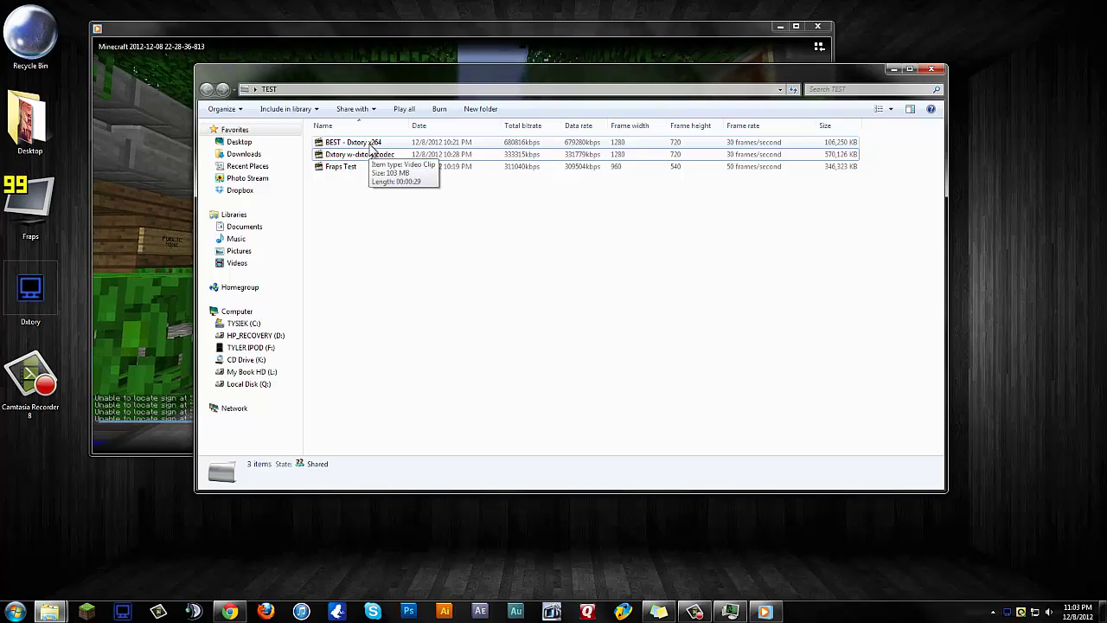
{"action": "left_click", "coordinate": [188, 259]}
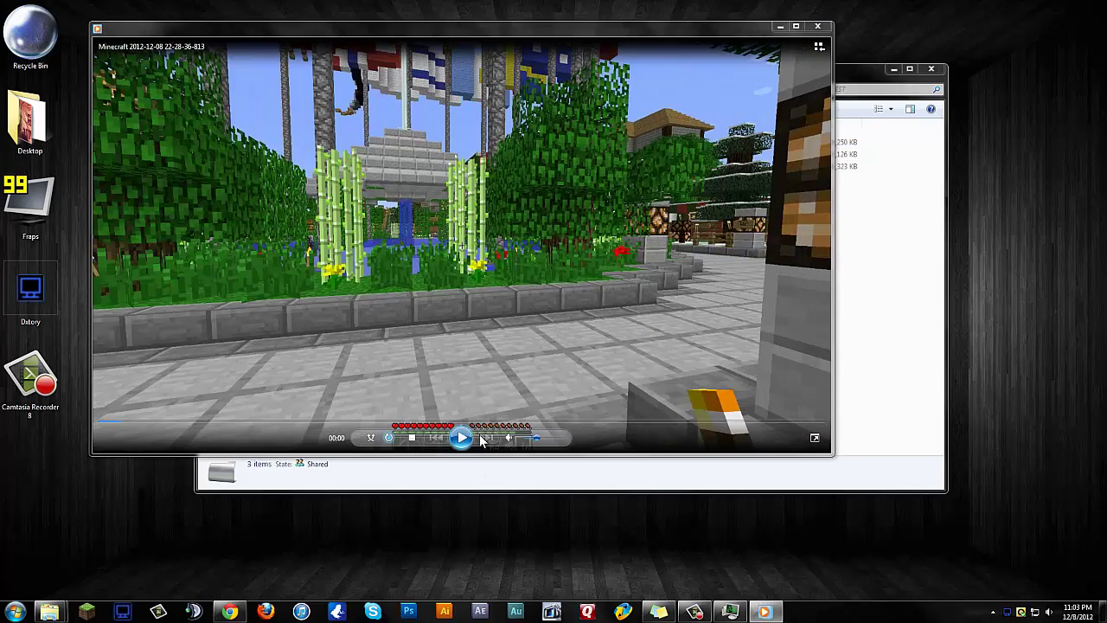
{"action": "left_click", "coordinate": [459, 437]}
{"action": "left_click", "coordinate": [859, 293]}
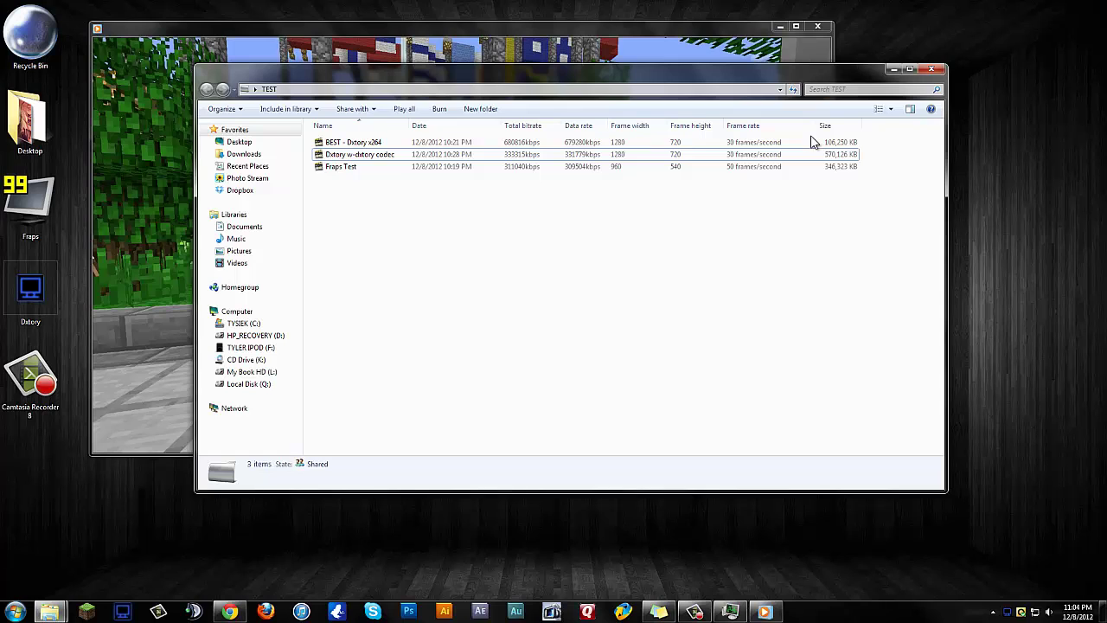
Step: Play 'BEST - Dxtory x264' and enlarge the player window by dragging its corner
{"action": "double_click", "coordinate": [597, 143]}
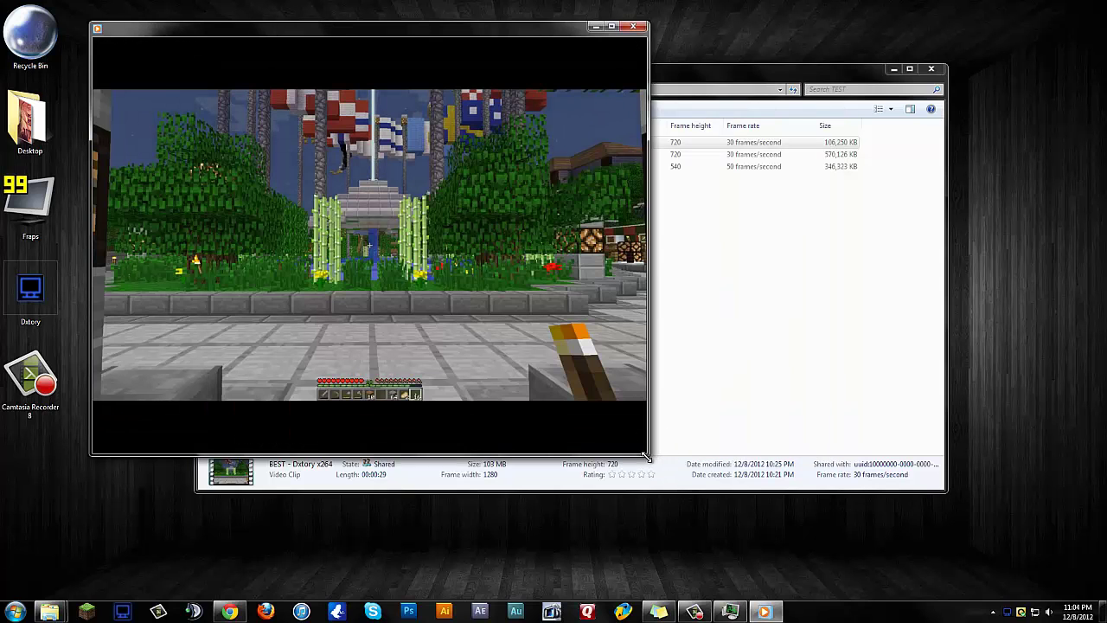
{"action": "left_click_drag", "start_coordinate": [646, 454], "coordinate": [934, 541]}
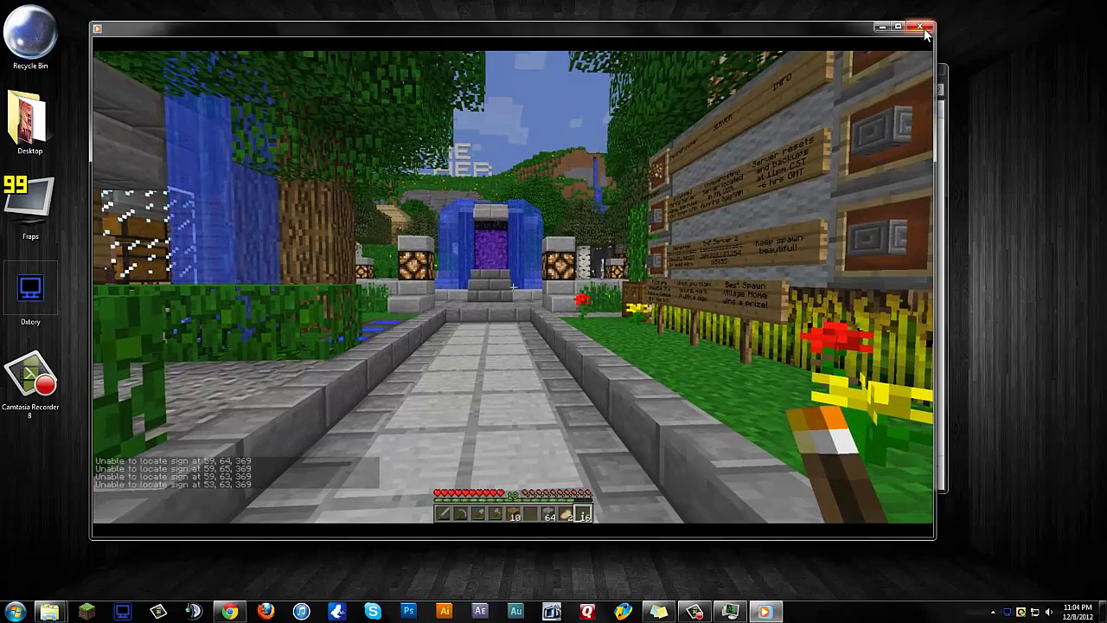
Step: Close the finished 'BEST - Dxtory x264' playback window
{"action": "left_click", "coordinate": [922, 28]}
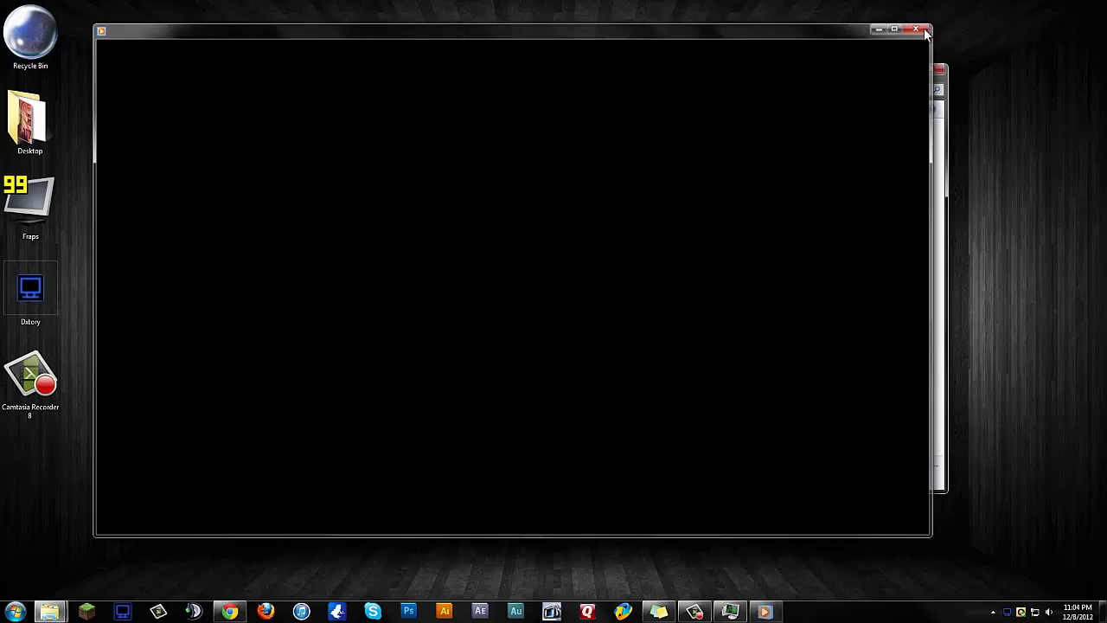